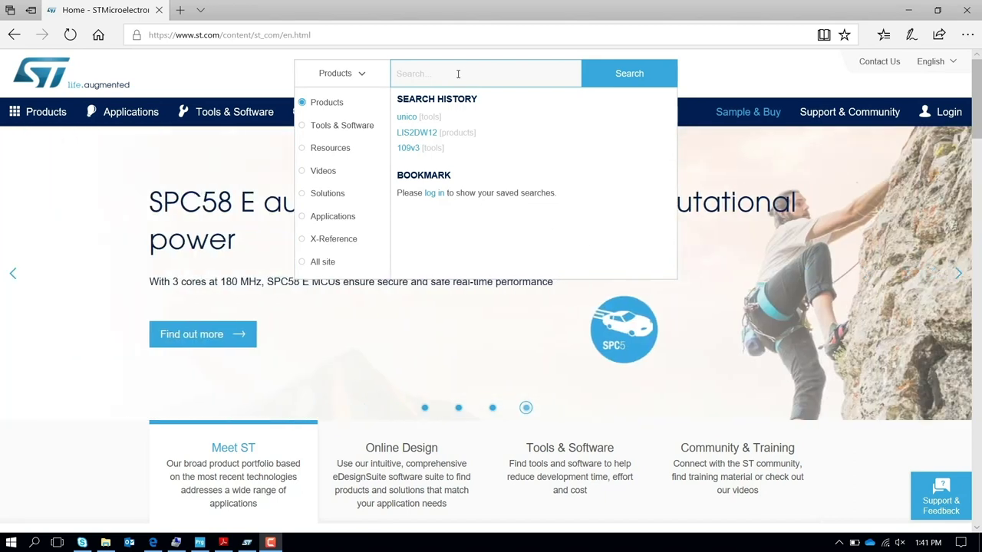
# Step: Search the ST site for STTS22H and go to its product page
pyautogui.write('STT')
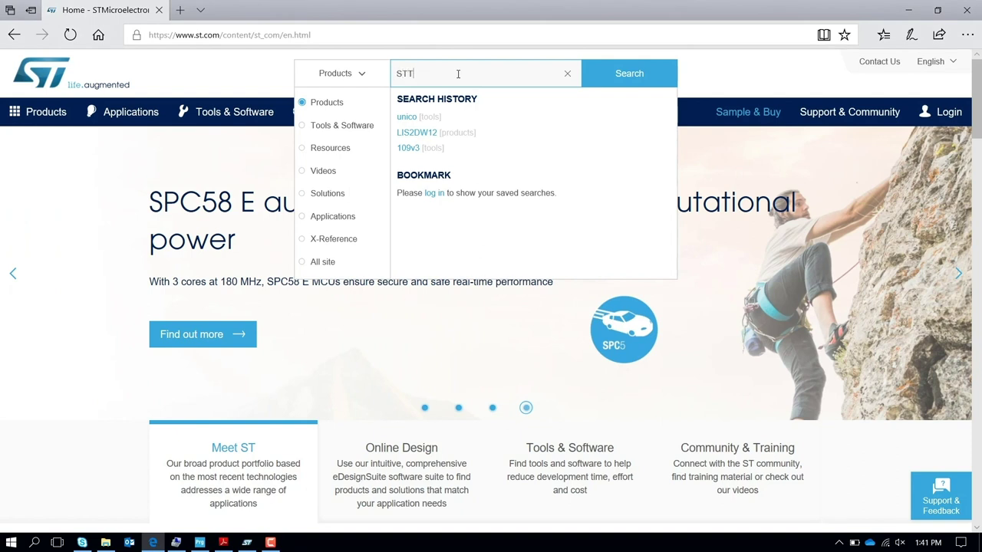
pyautogui.write('S22H')
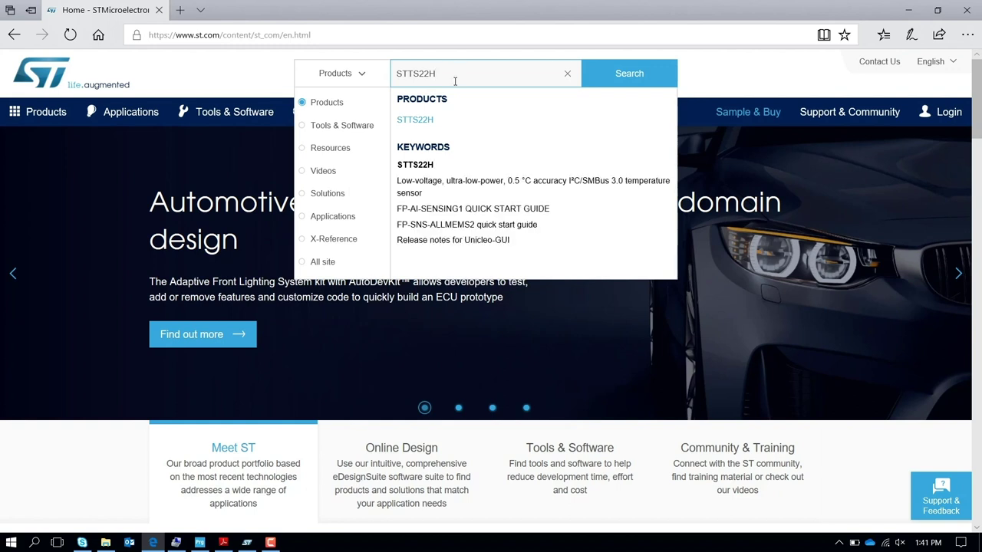
pyautogui.click(414, 123)
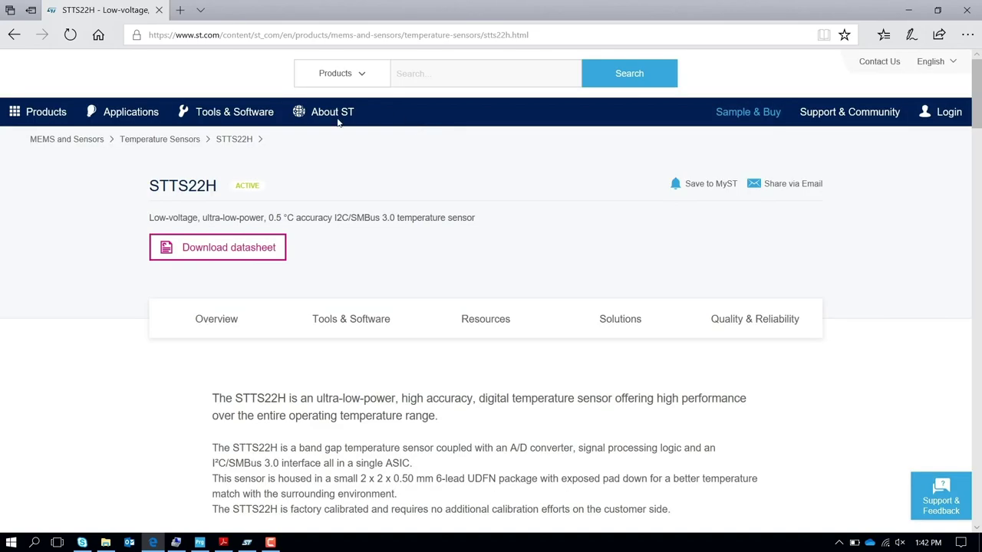
# Step: Open the STTS22H datasheet PDF and advance to page 6, the sensor accuracy specifications
pyautogui.click(222, 256)
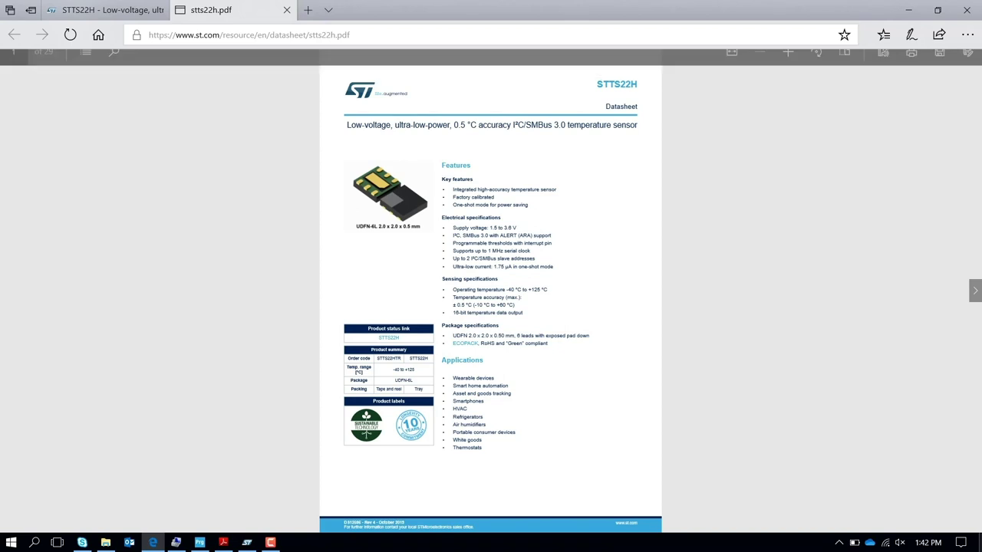
pyautogui.click(975, 292)
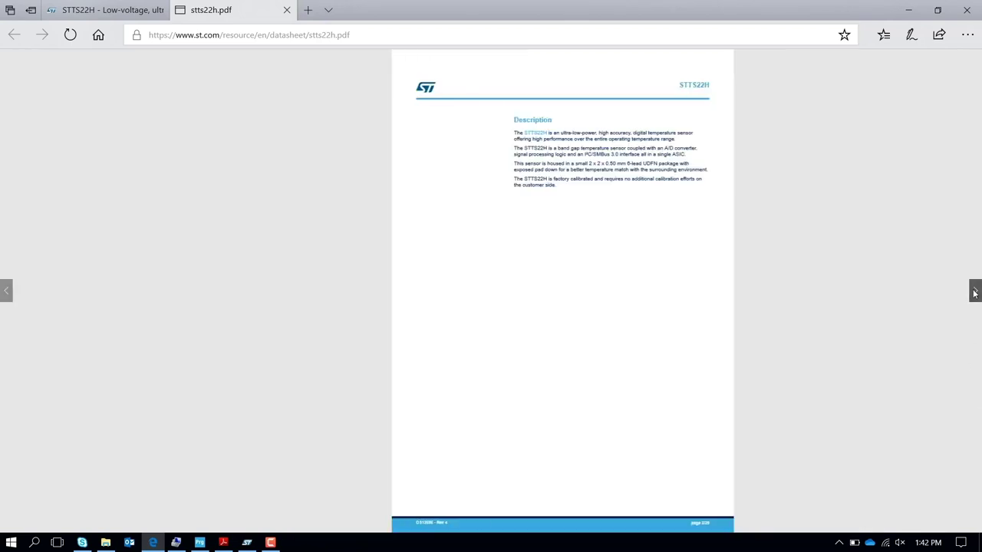
pyautogui.click(974, 291)
pyautogui.click(975, 292)
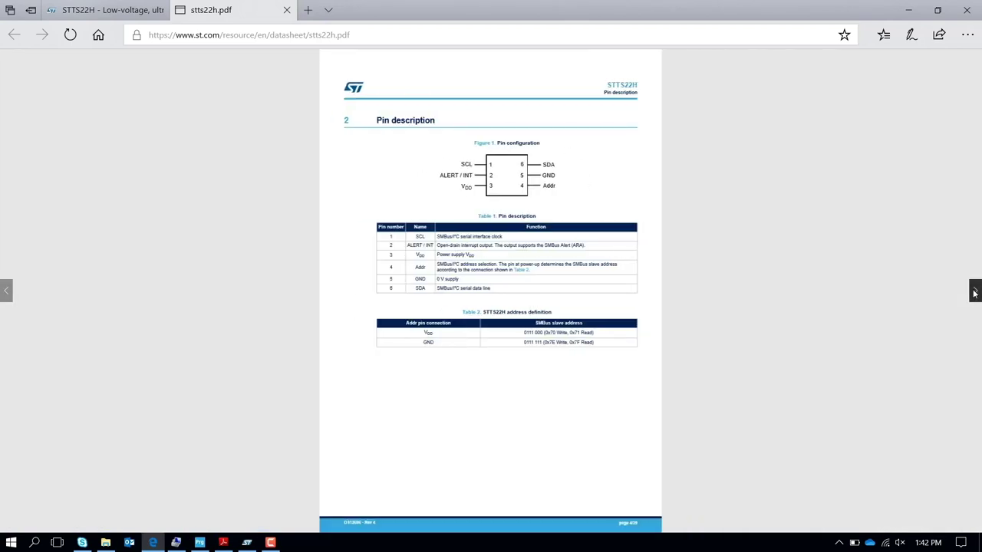
pyautogui.click(975, 291)
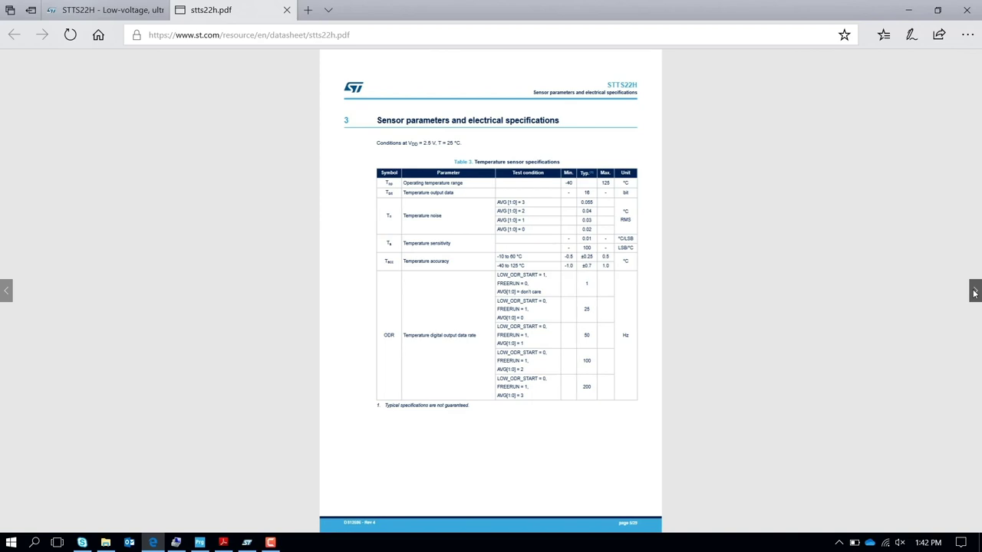
pyautogui.click(975, 291)
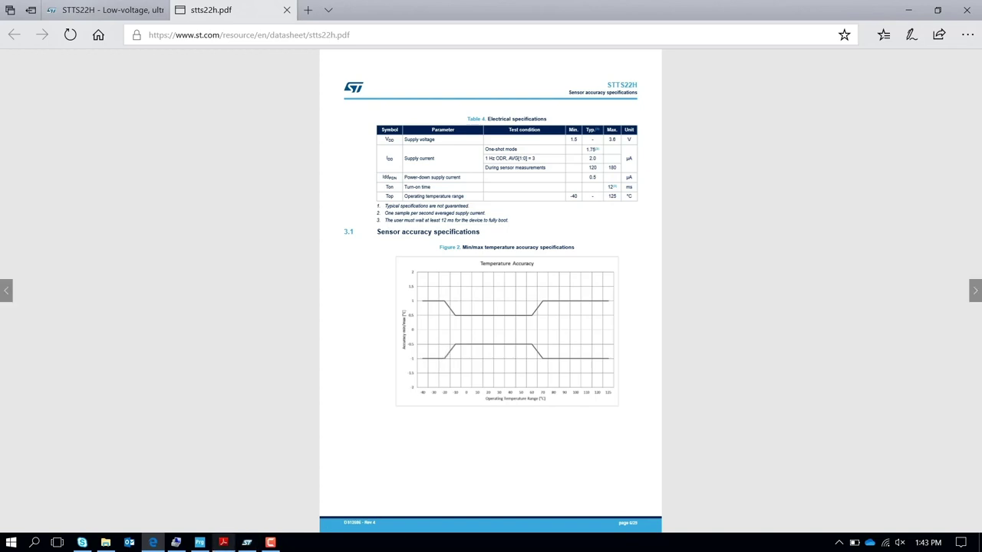
# Step: In Unico, start acquisition with the default Easy Configuration and show the live temperature plot
pyautogui.click(224, 542)
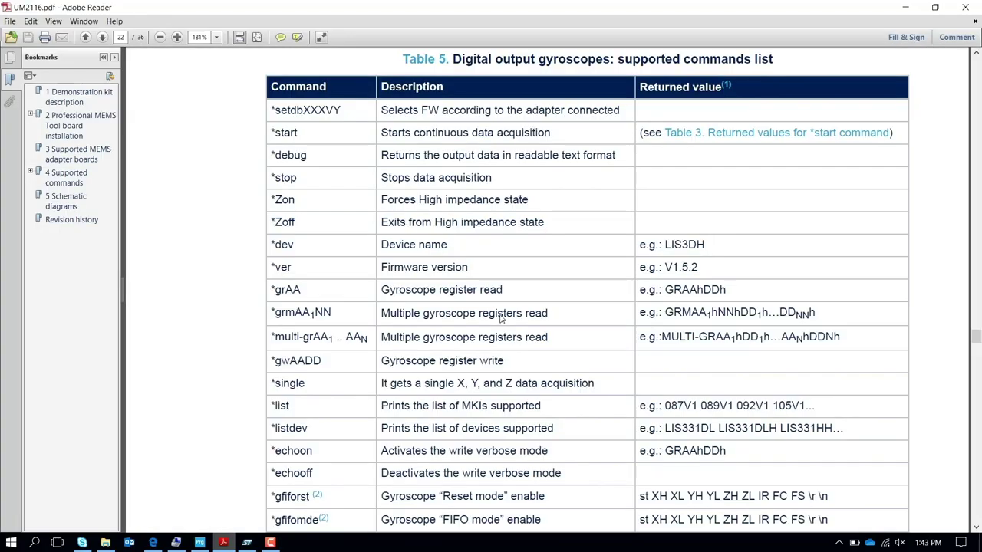
pyautogui.click(247, 542)
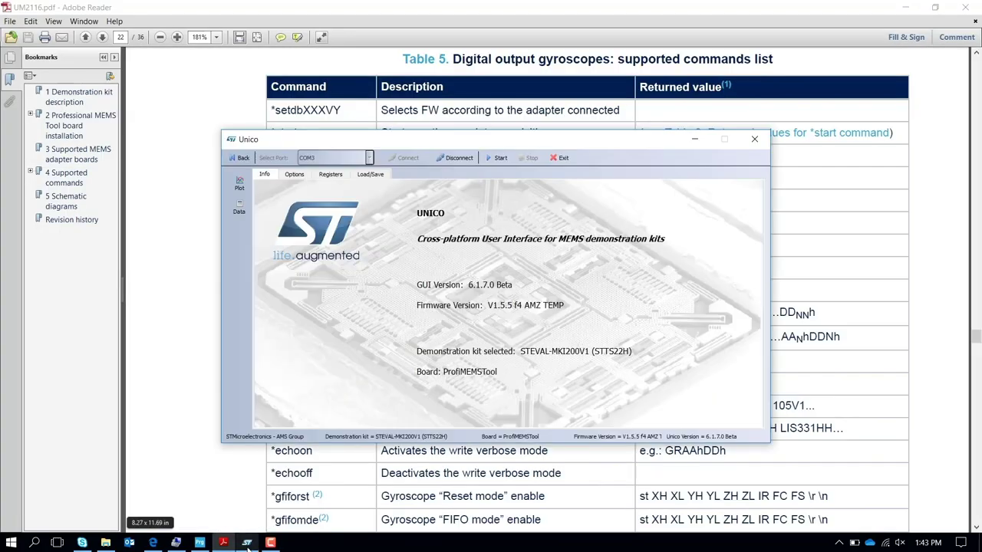
pyautogui.click(498, 160)
pyautogui.click(294, 175)
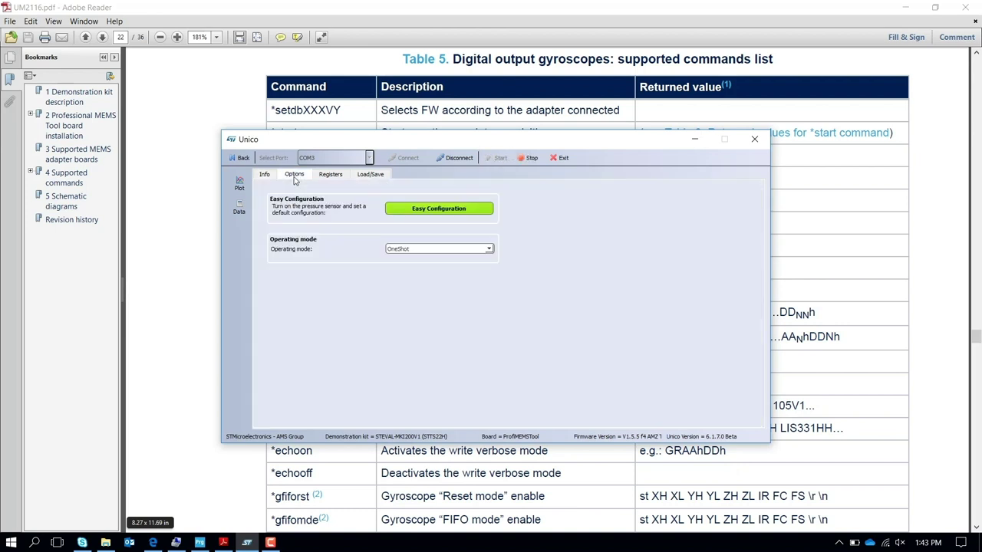
pyautogui.click(448, 214)
pyautogui.click(238, 184)
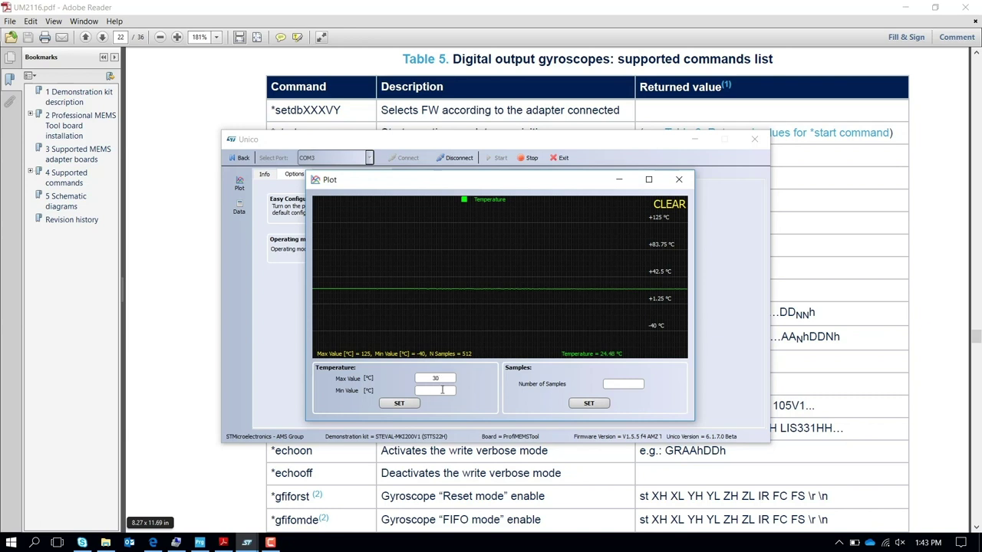
# Step: Apply the 20–30 °C plot range, then narrow it to Max 25 and Min 22 °C
pyautogui.click(398, 404)
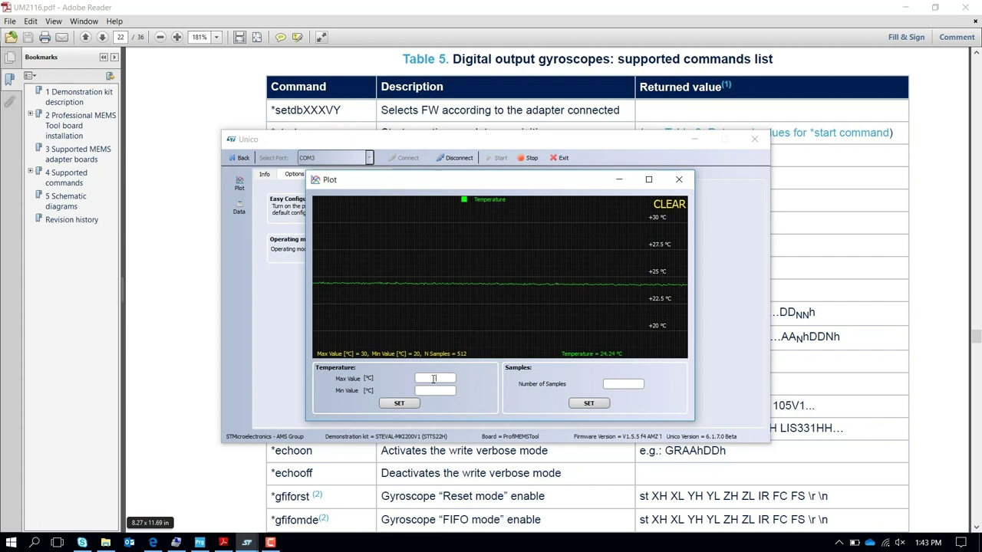
pyautogui.click(433, 378)
pyautogui.write('25')
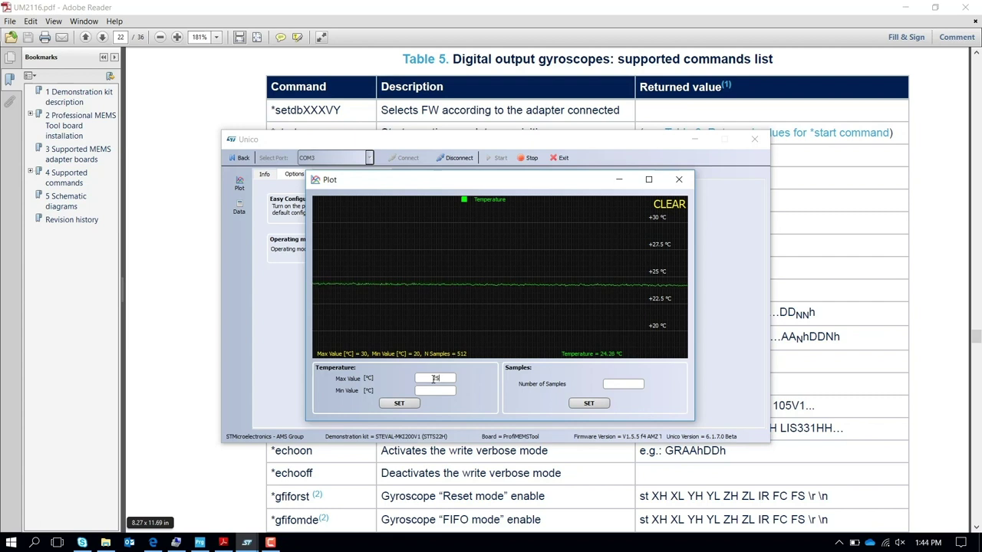
pyautogui.click(430, 390)
pyautogui.write('22')
pyautogui.click(403, 404)
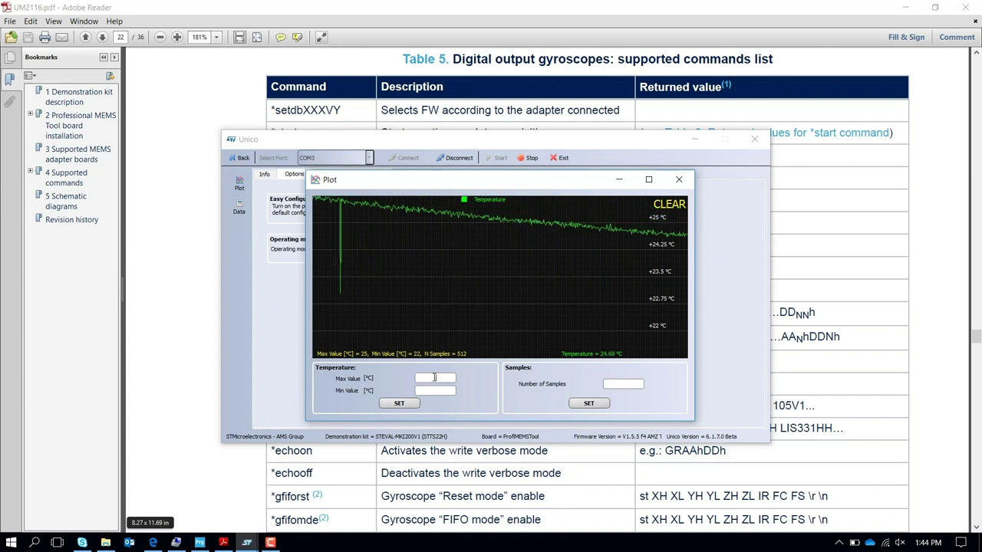
# Step: Set the Save Data file to datalog_temp and log a run of temperature readings
pyautogui.click(635, 144)
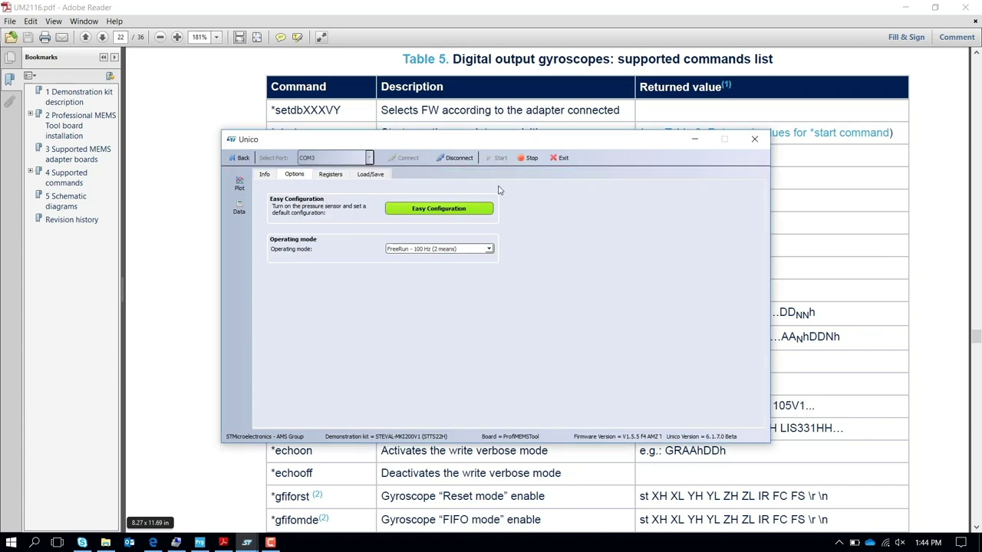
pyautogui.click(369, 174)
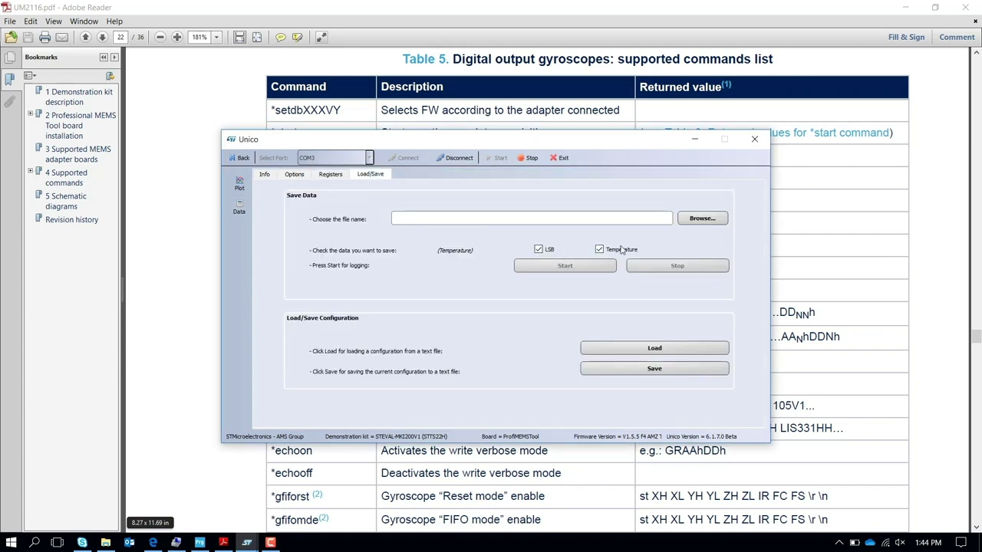
pyautogui.click(700, 221)
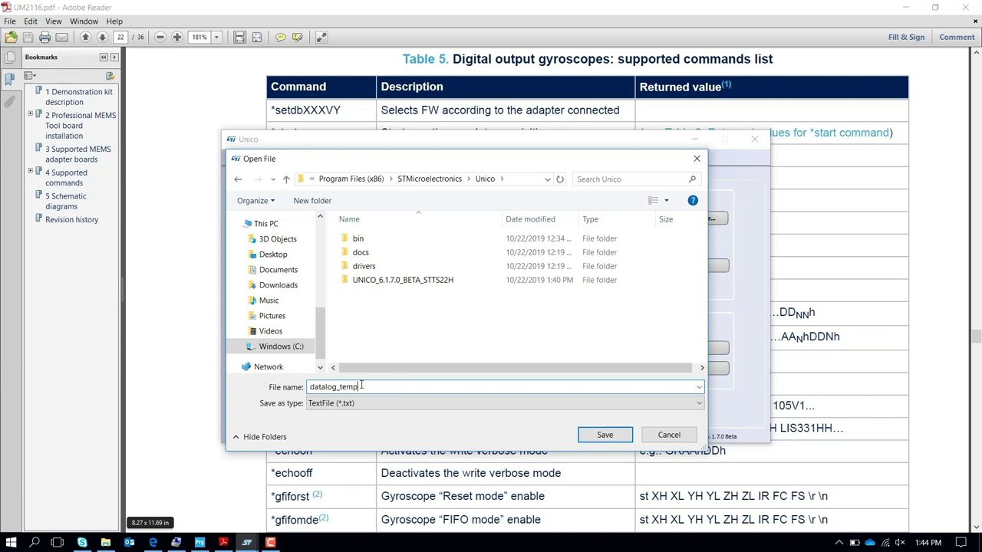
pyautogui.click(603, 435)
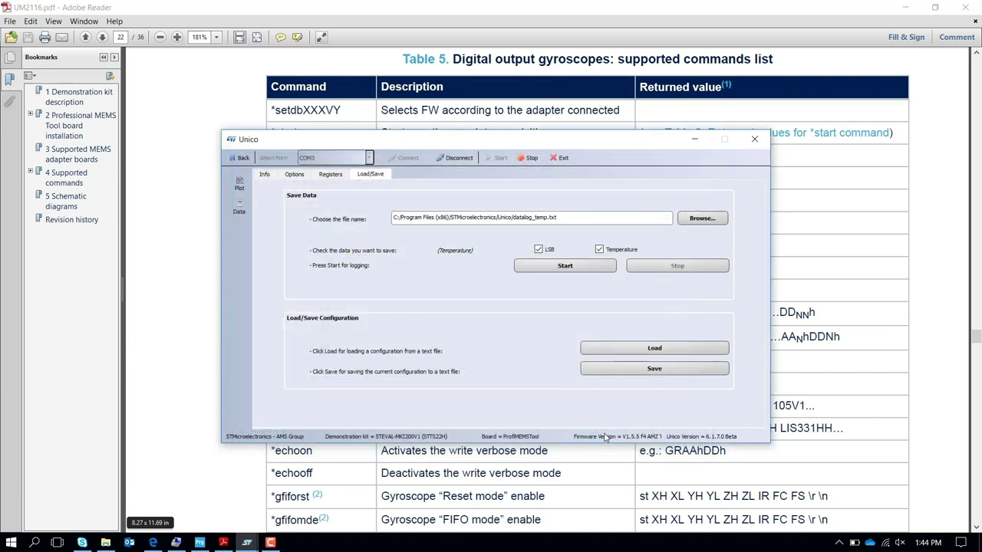
pyautogui.click(581, 267)
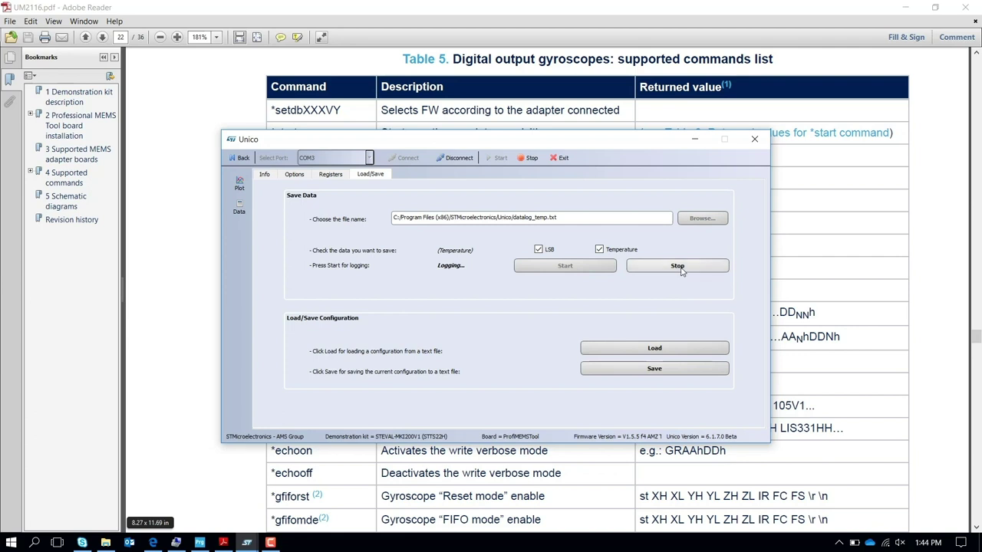
pyautogui.click(678, 266)
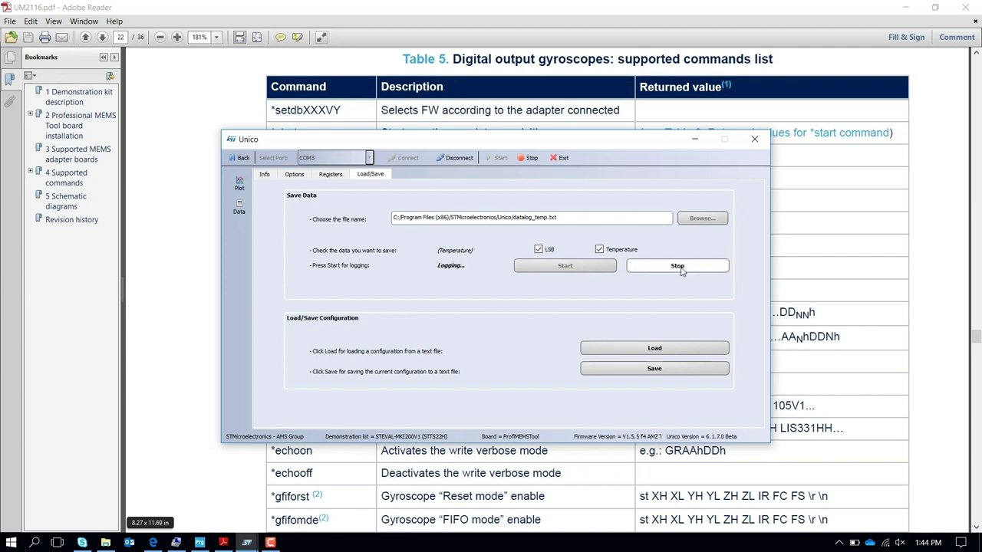
# Step: Launch Excel and import datalog_TEMP.txt with the Text Import Wizard's default settings
pyautogui.click(34, 543)
pyautogui.write('e')
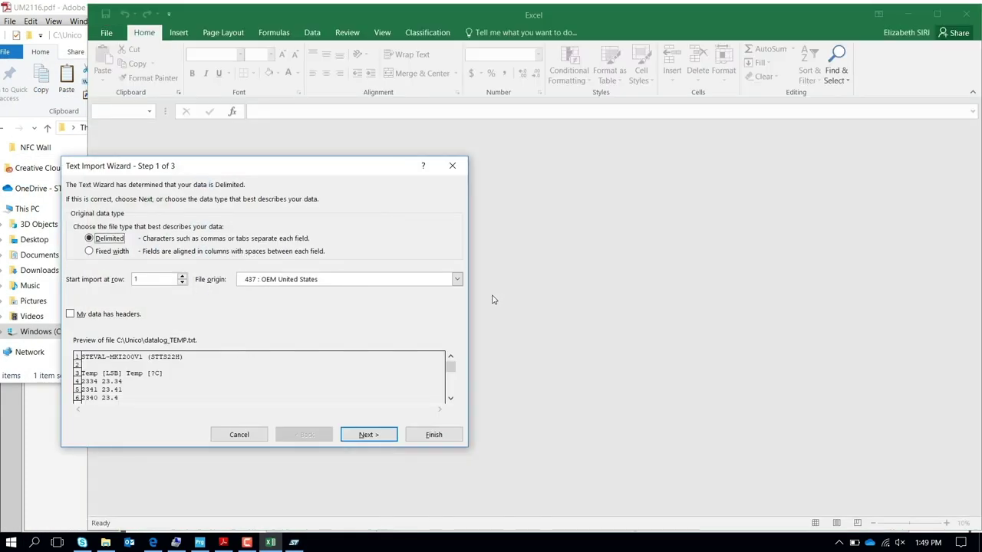
pyautogui.click(369, 434)
pyautogui.click(369, 436)
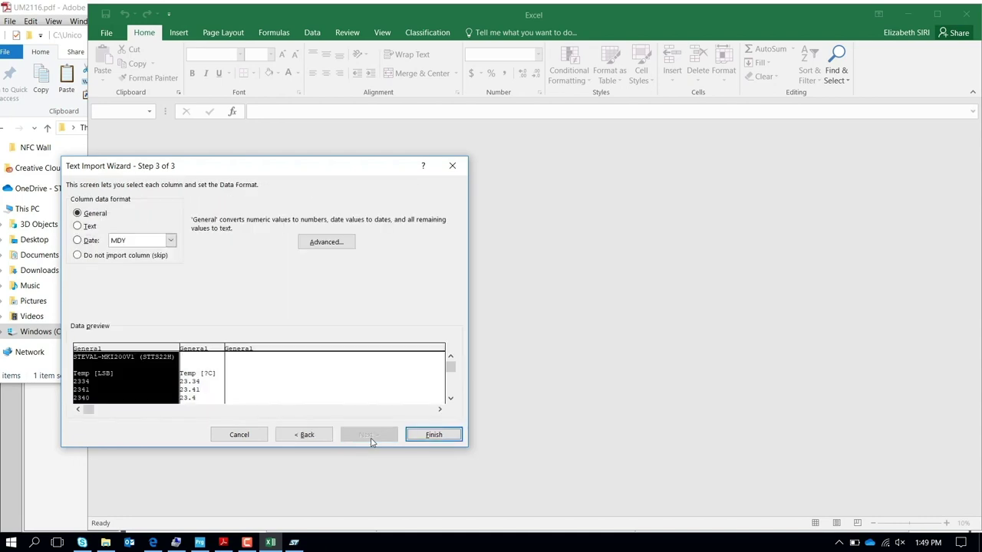
pyautogui.click(427, 440)
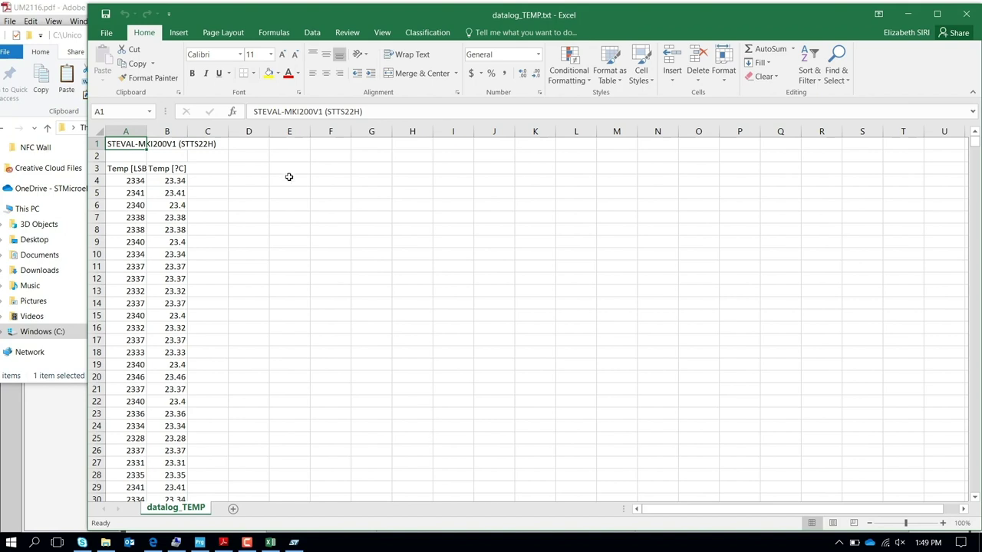
# Step: Widen and select the Temp column B, then insert a scatter-with-lines chart of it
pyautogui.moveTo(187, 131); pyautogui.dragTo(235, 131)
pyautogui.click(206, 131)
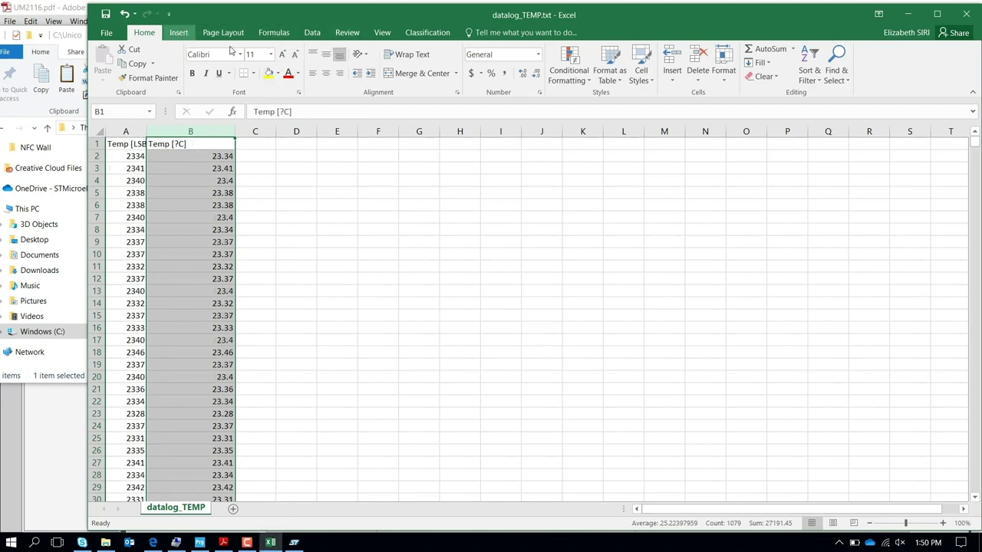
pyautogui.click(178, 32)
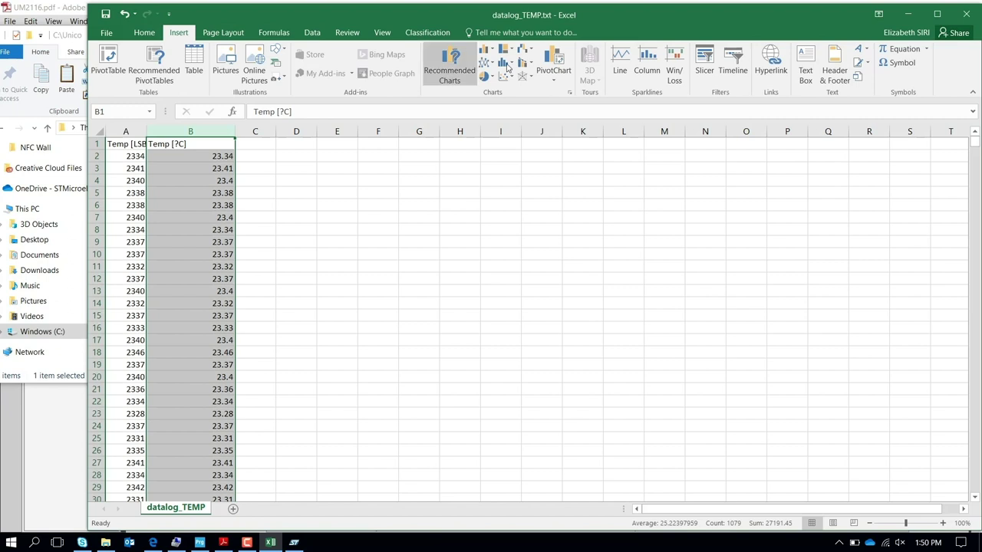
pyautogui.click(507, 77)
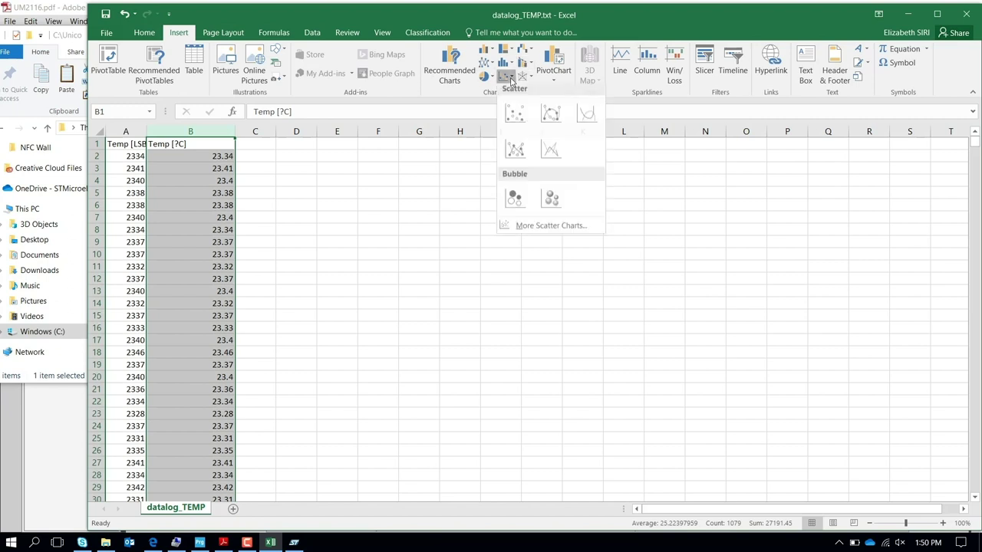
pyautogui.click(515, 149)
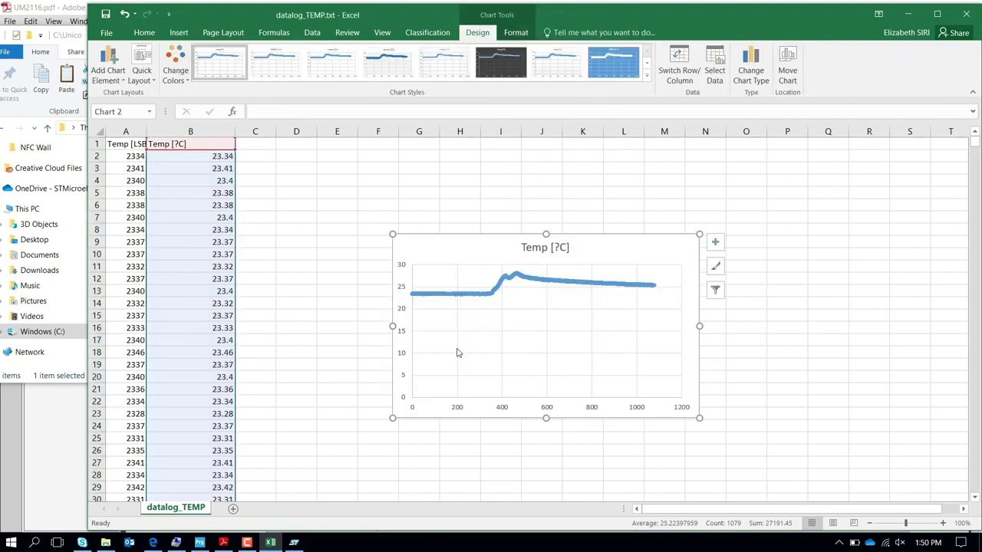